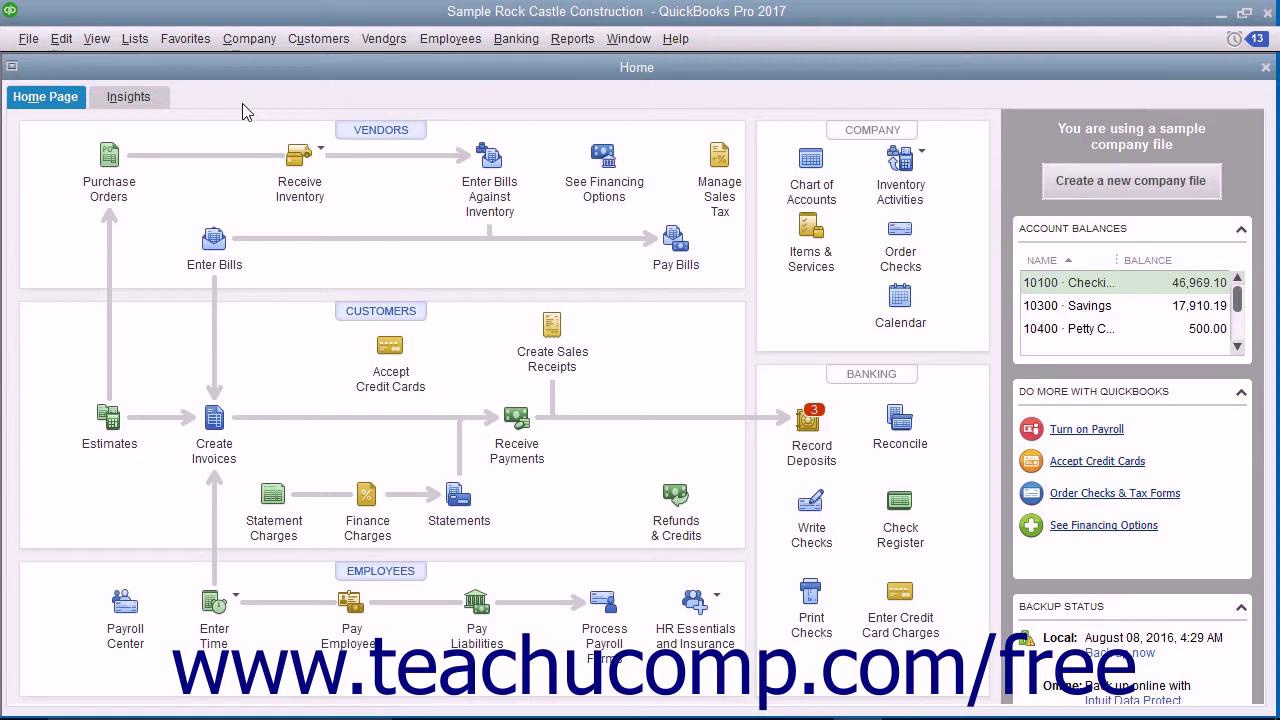
Step: Open the Lists menu from the Rock Castle Construction Home page
click(124, 40)
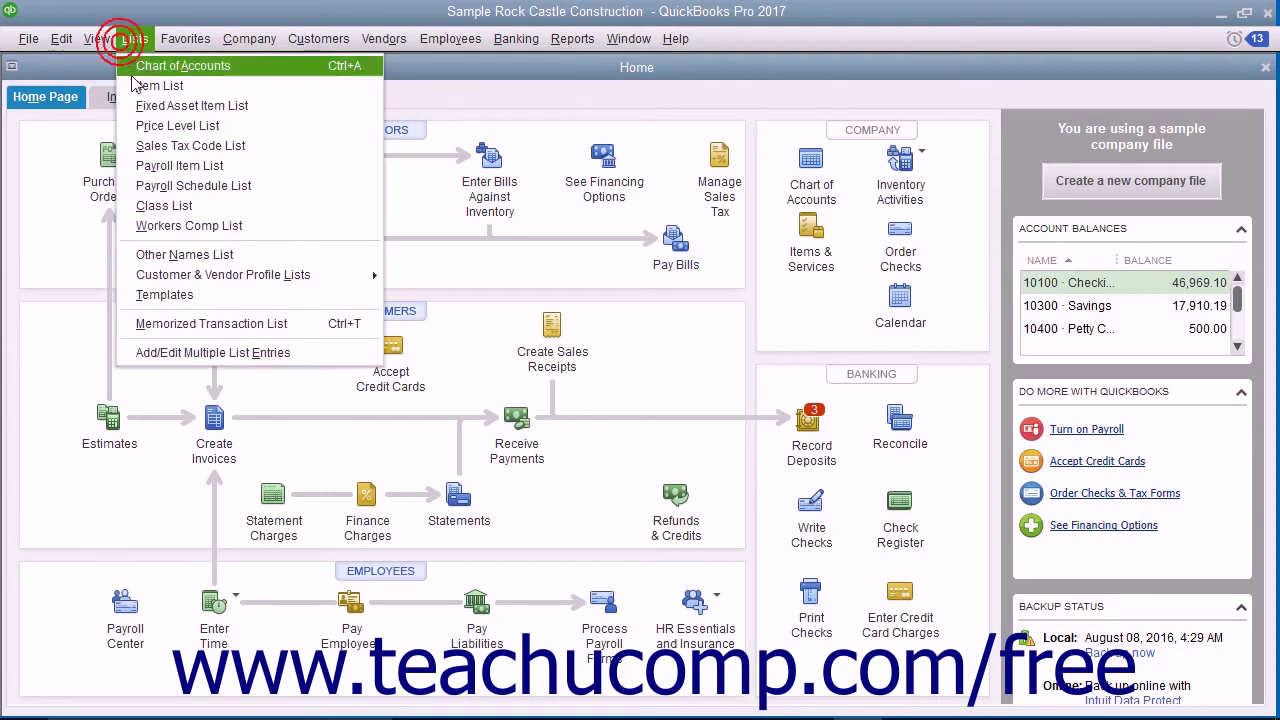
click(160, 127)
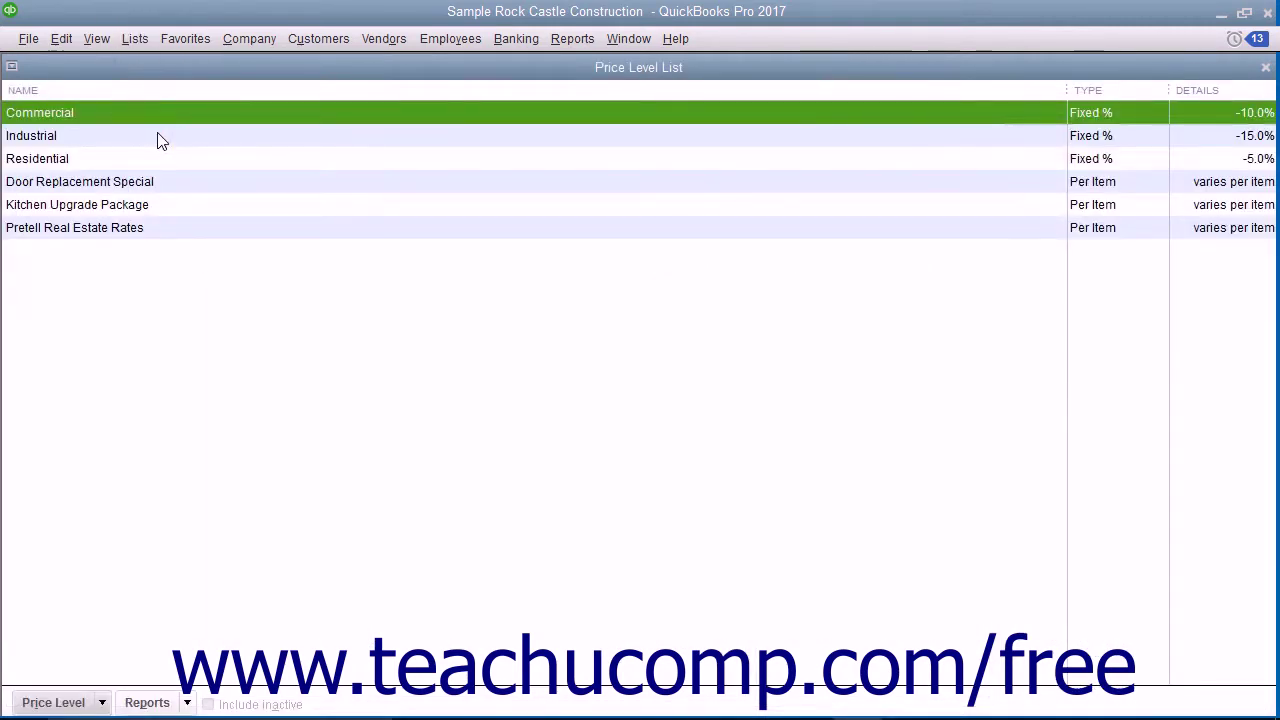
click(140, 160)
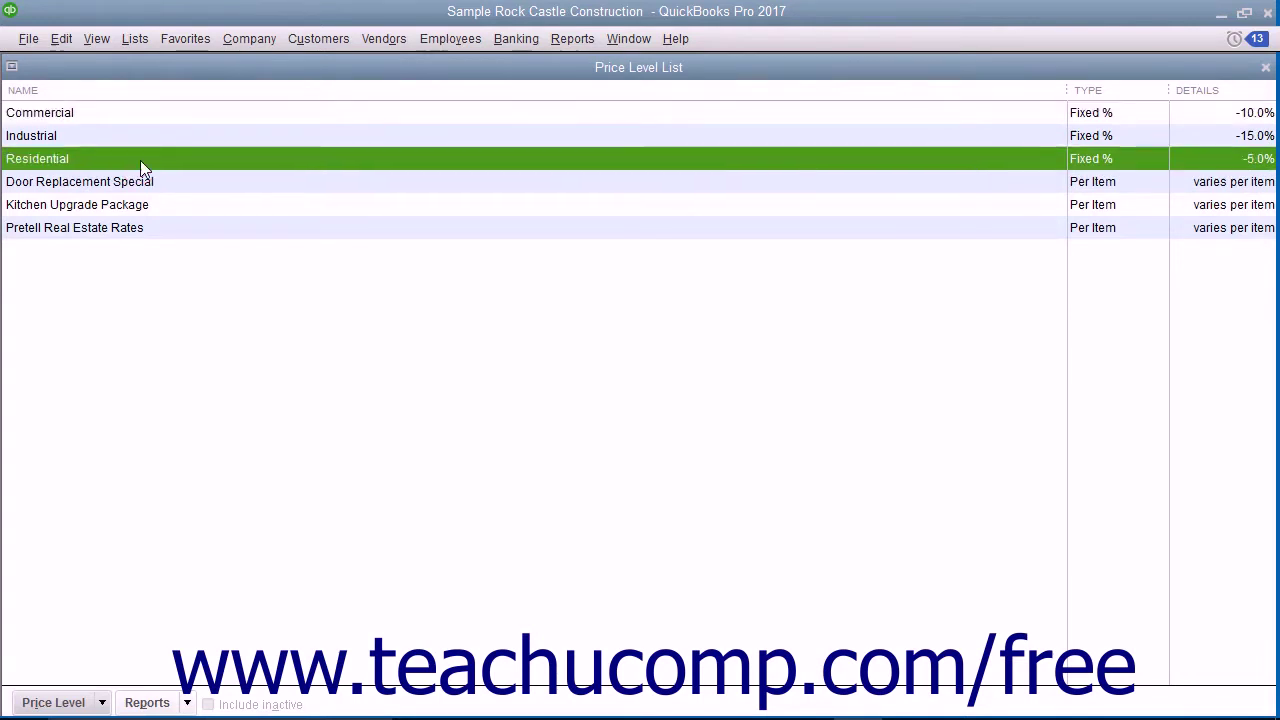
click(142, 115)
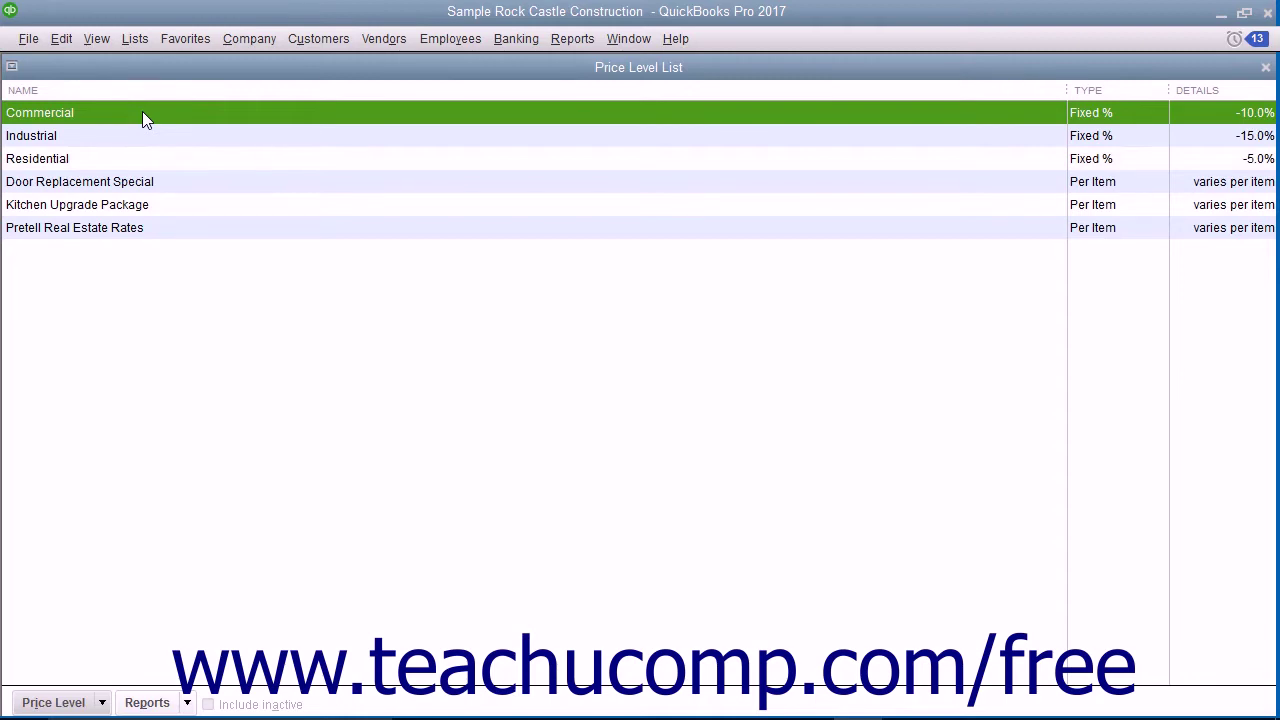
key(Escape)
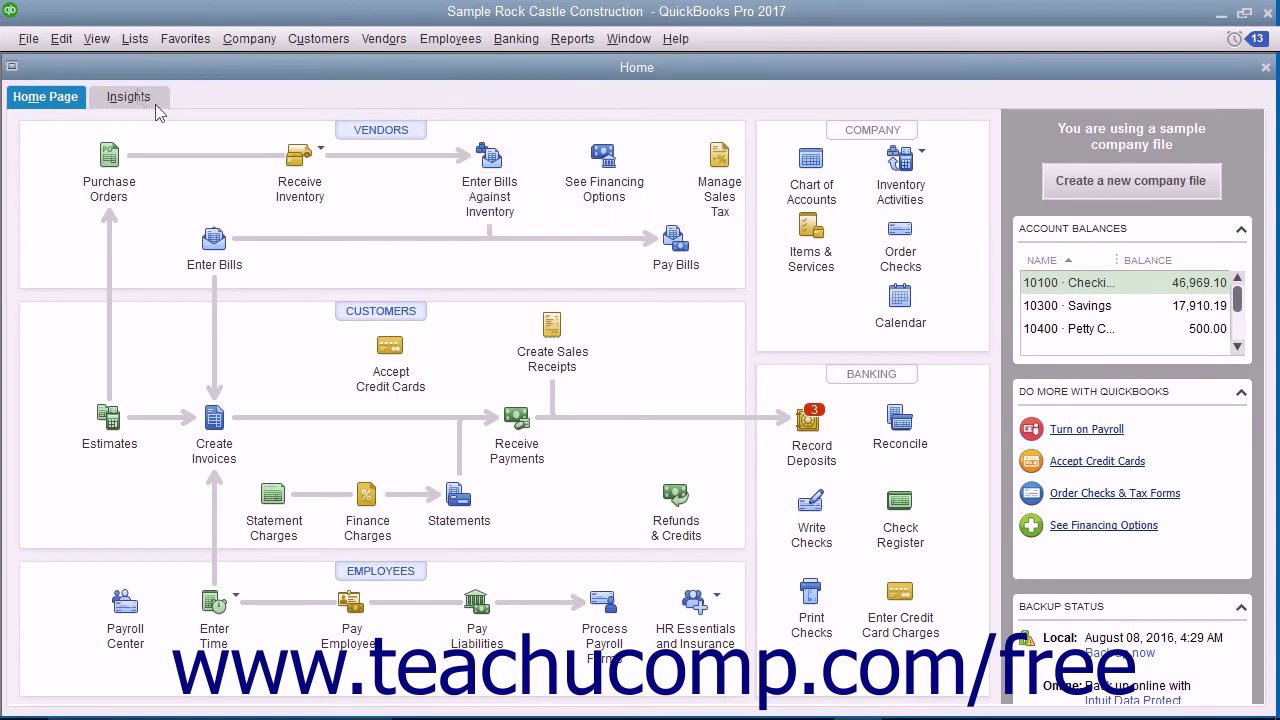
Step: Open the Price Level List and start a new price level from its Price Level menu
click(136, 40)
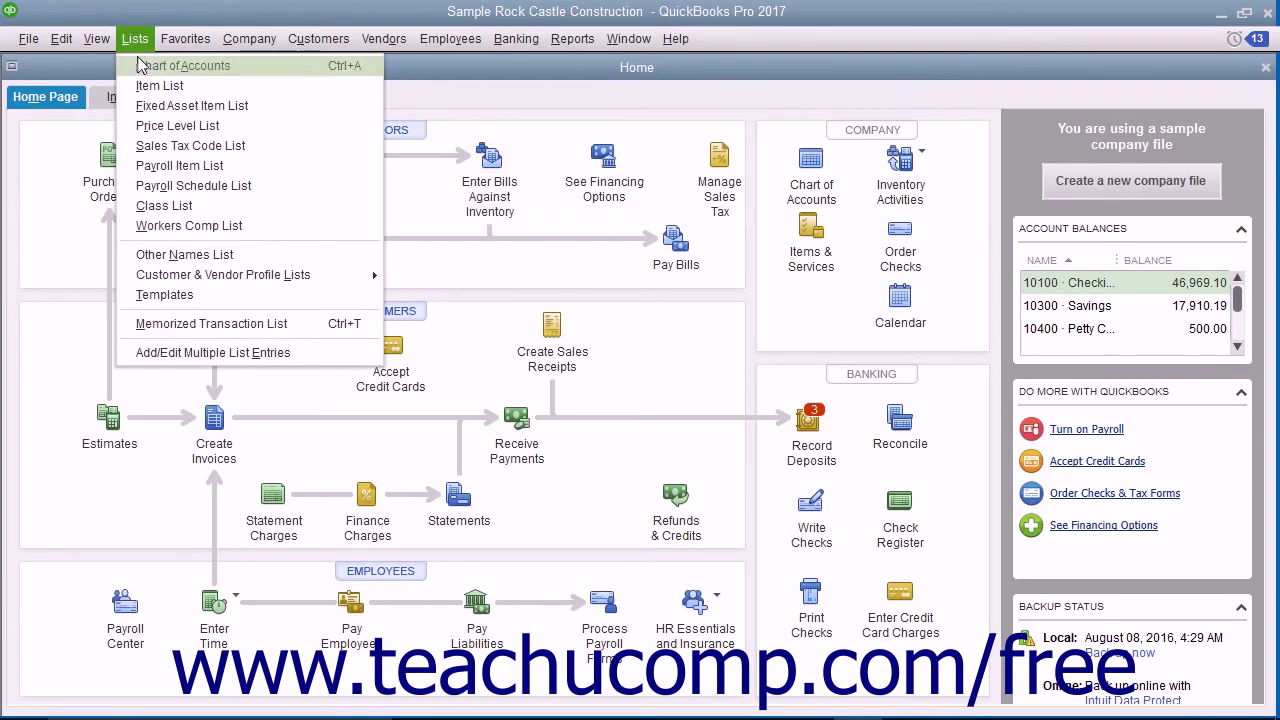
click(165, 126)
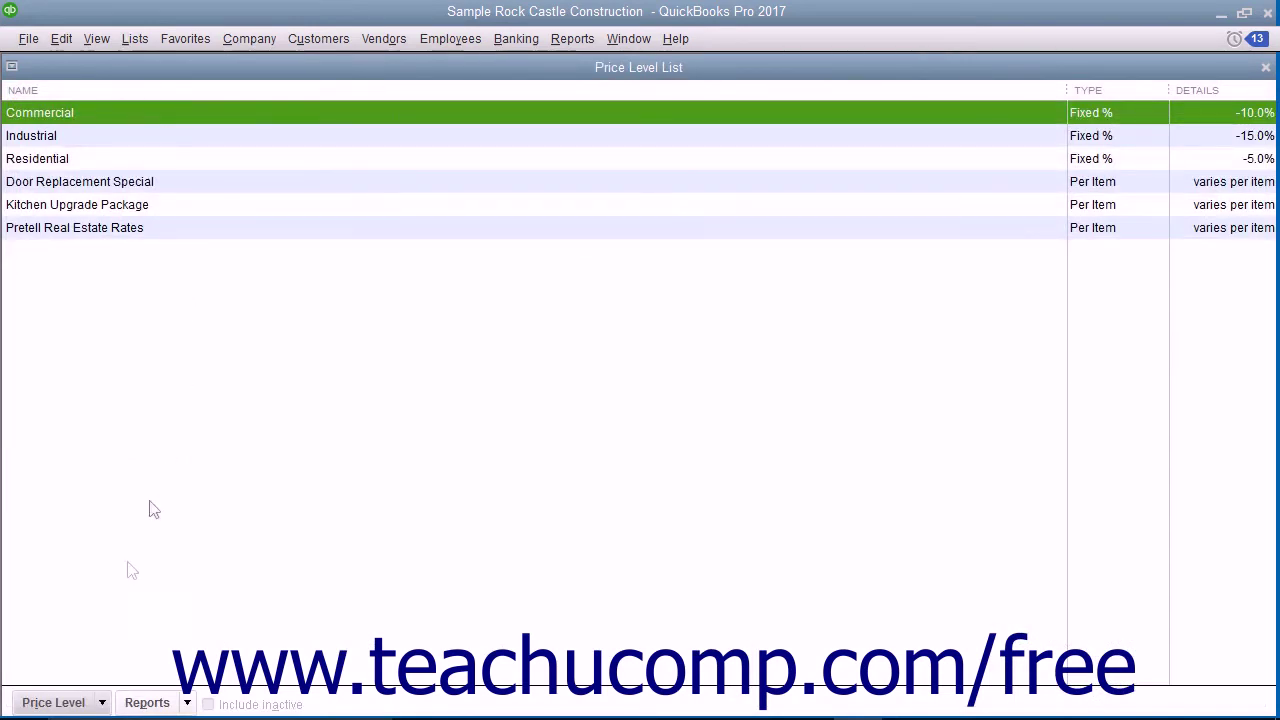
click(97, 704)
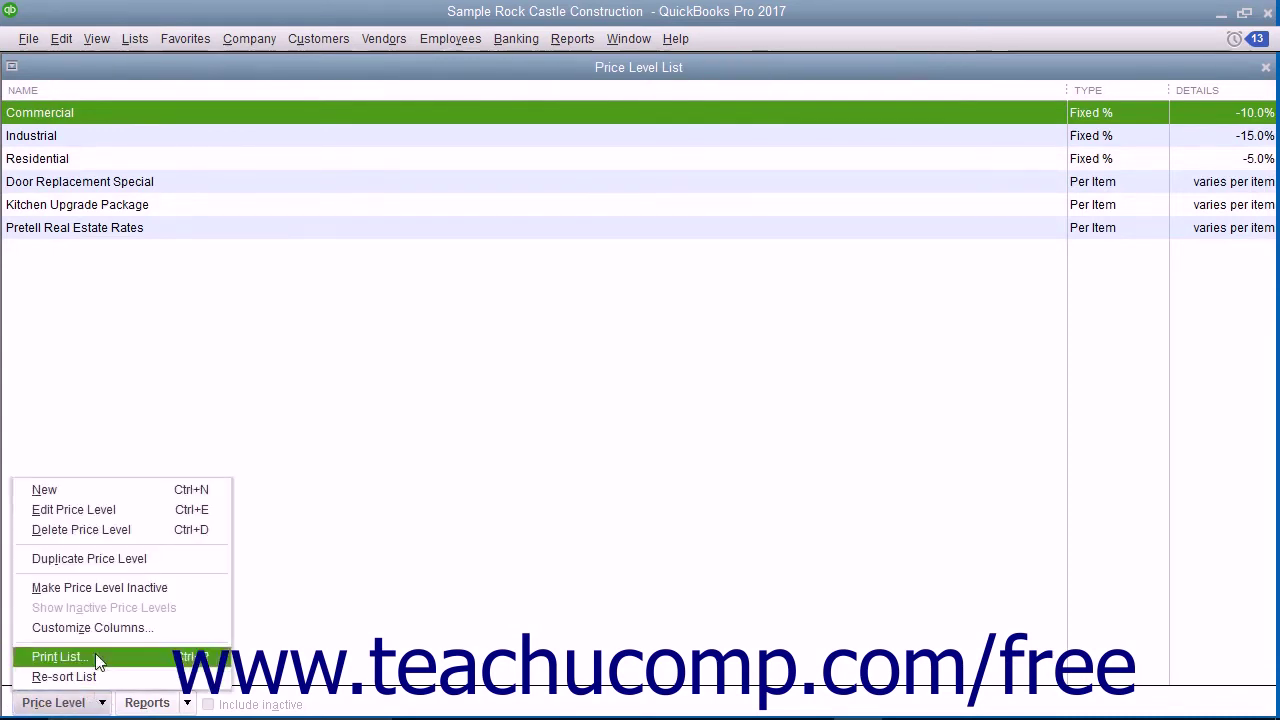
click(102, 492)
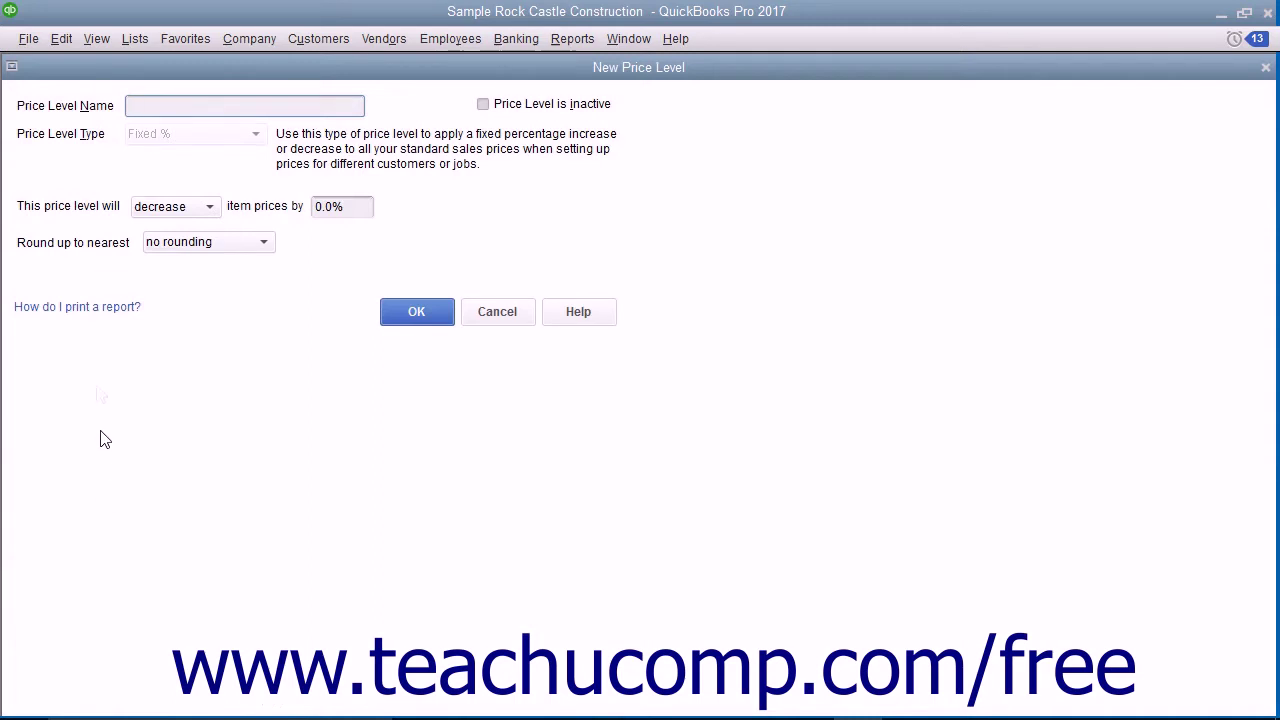
Step: Save price level '20% Off Sale Price' as a 20% decrease, rounded up to nearest 1.00
click(179, 105)
text(20% Off Sale Price)
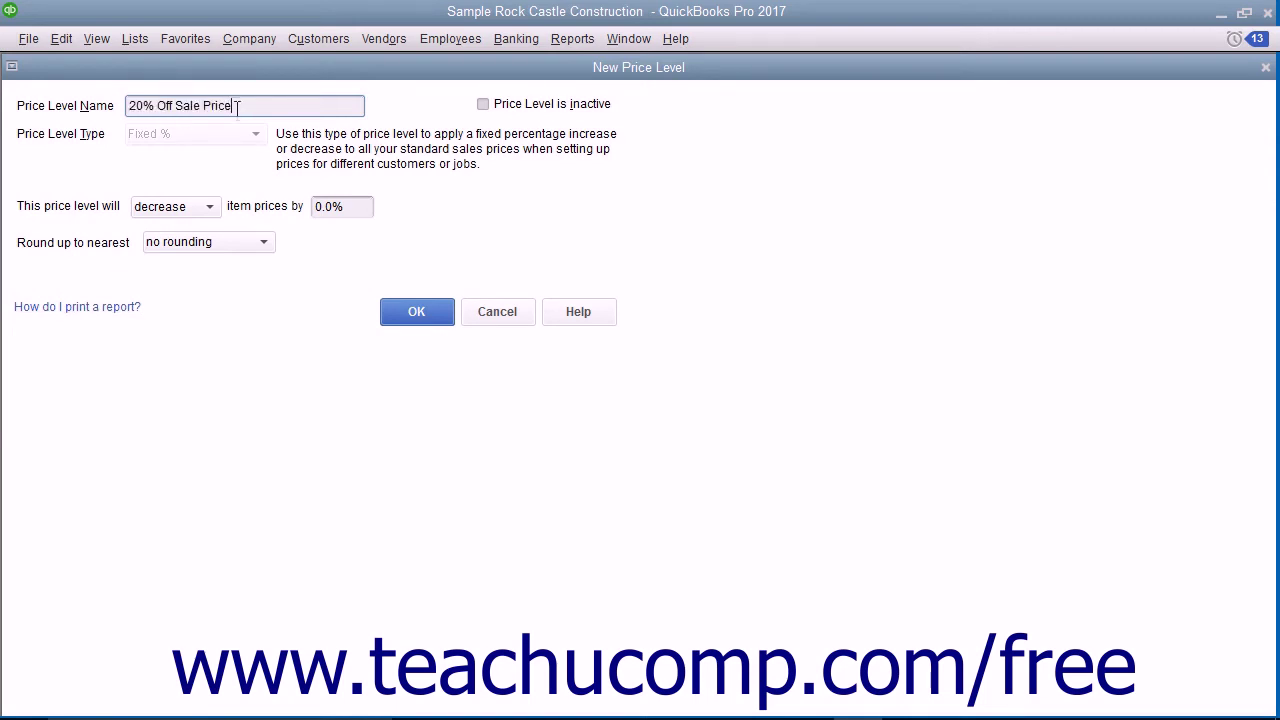
click(200, 210)
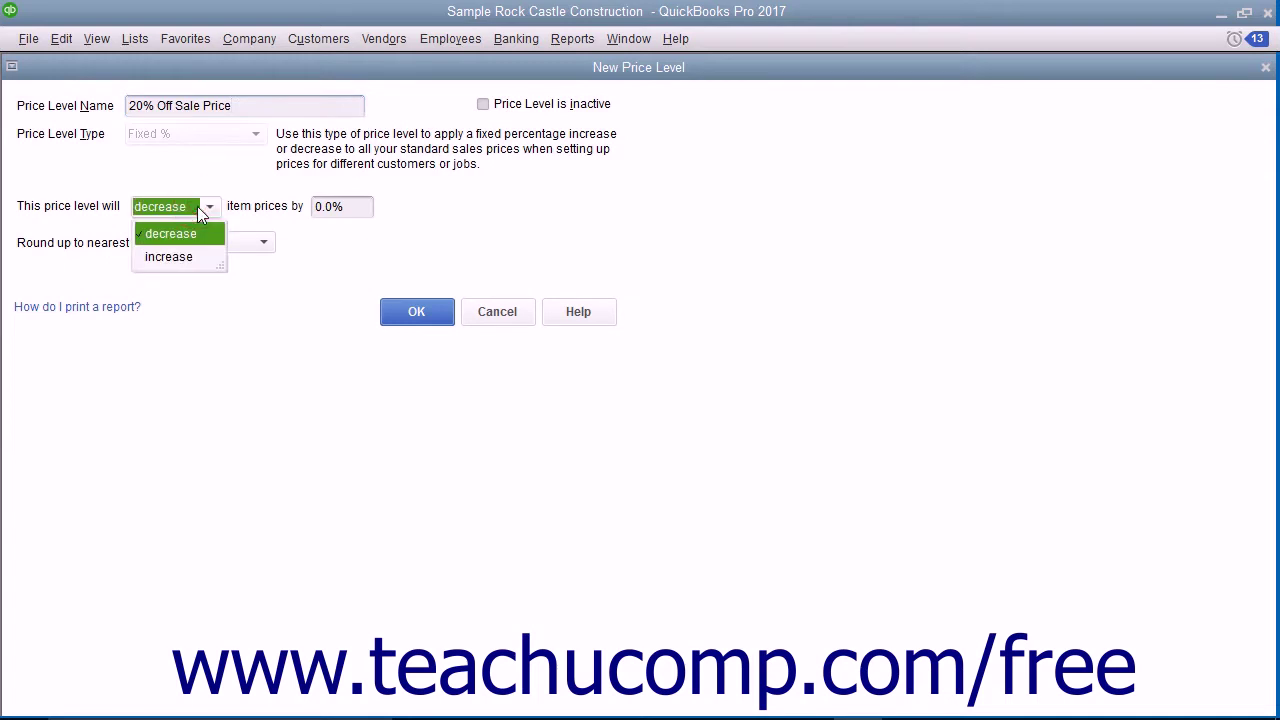
click(197, 206)
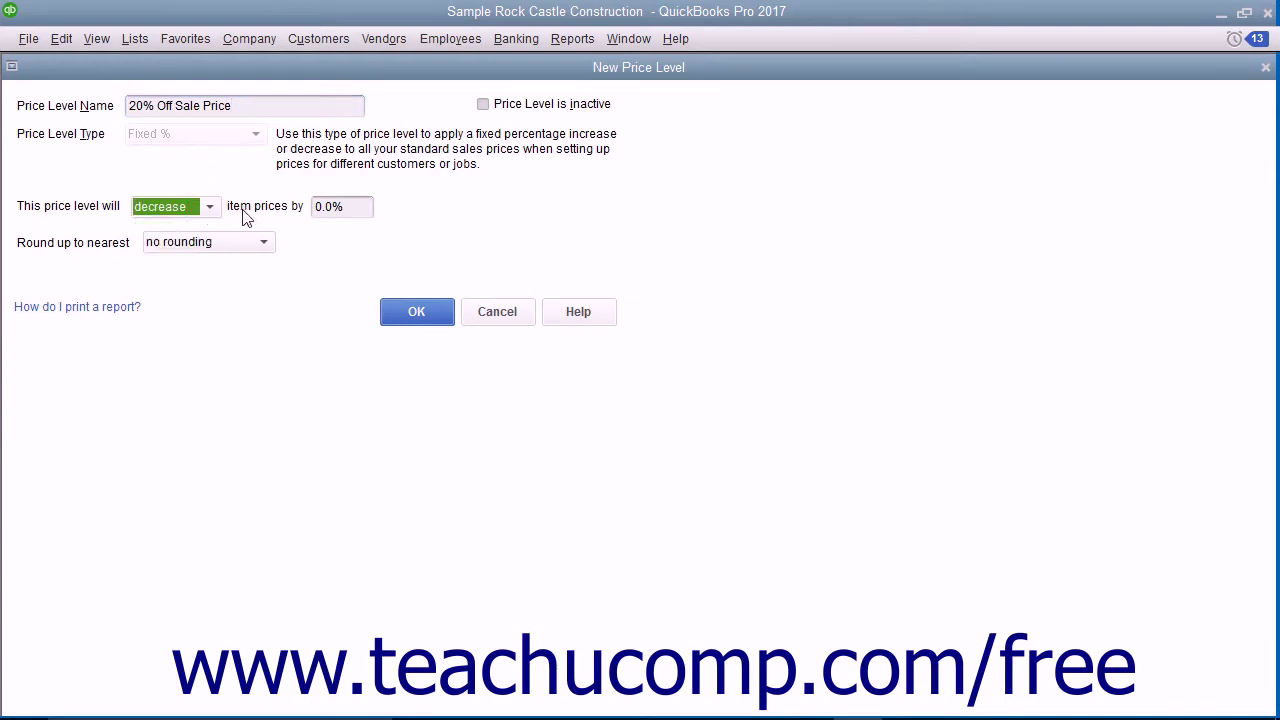
double_click(358, 207)
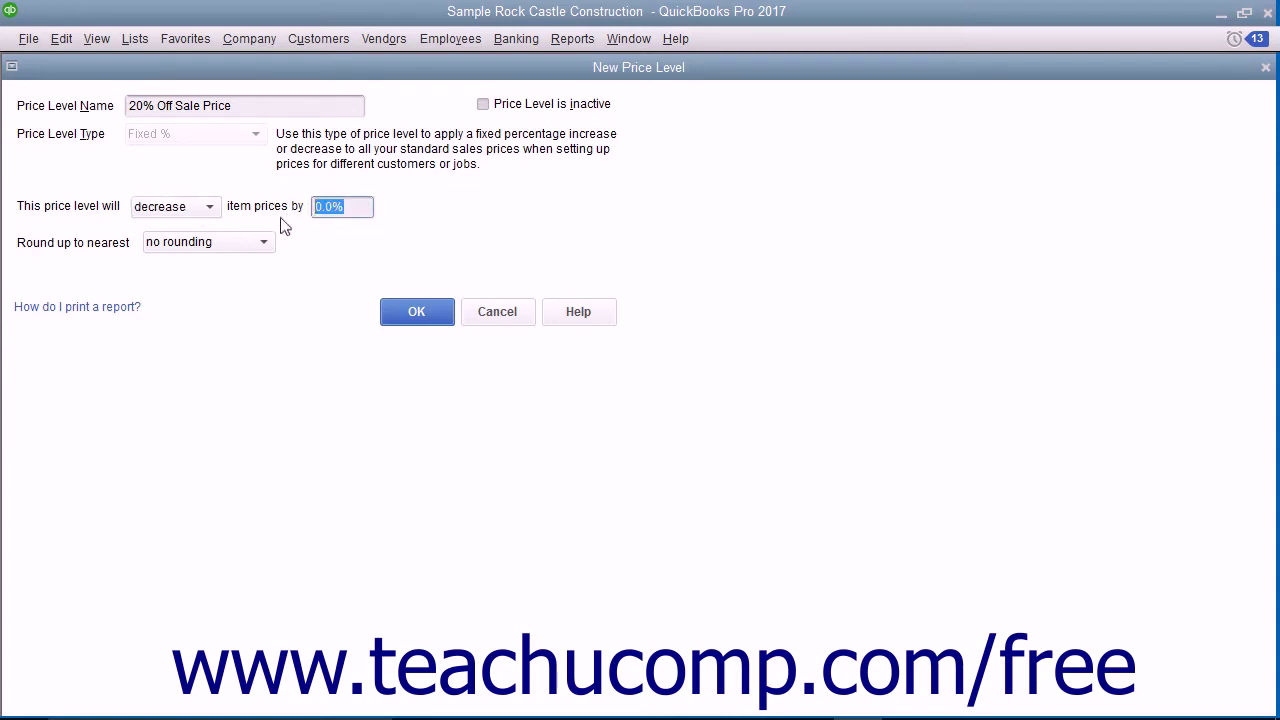
text(20%)
click(260, 245)
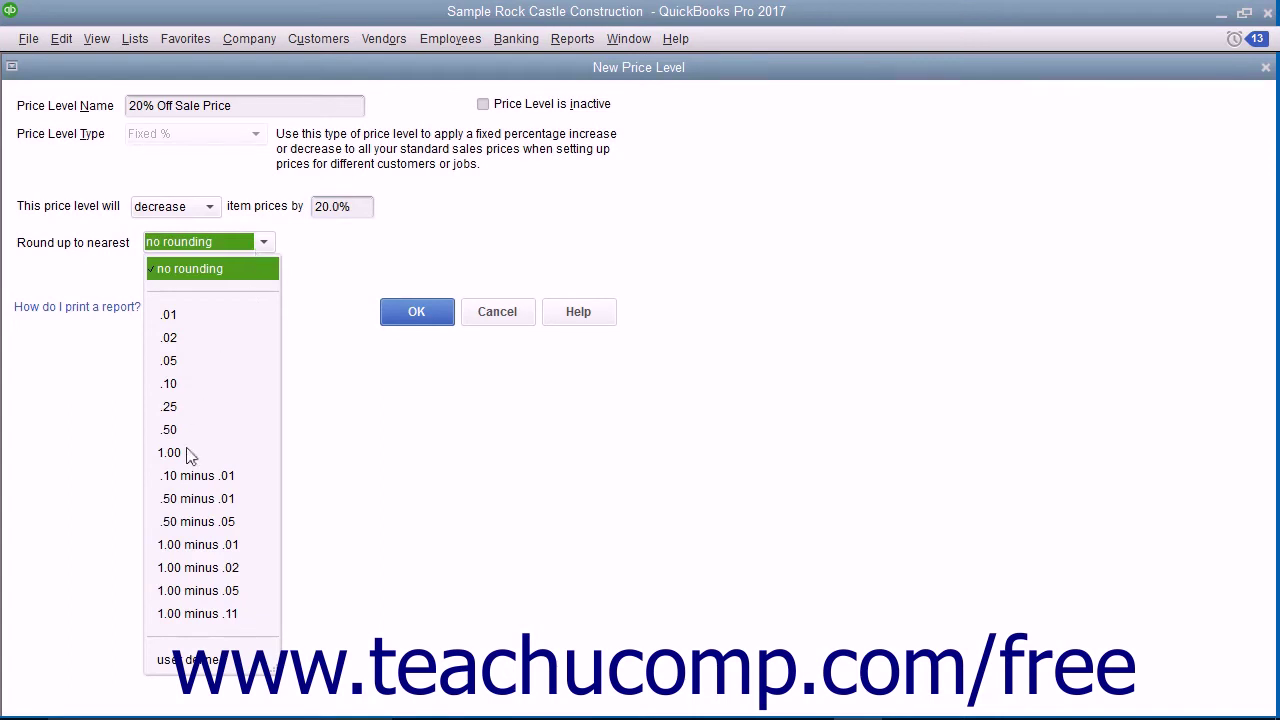
click(190, 452)
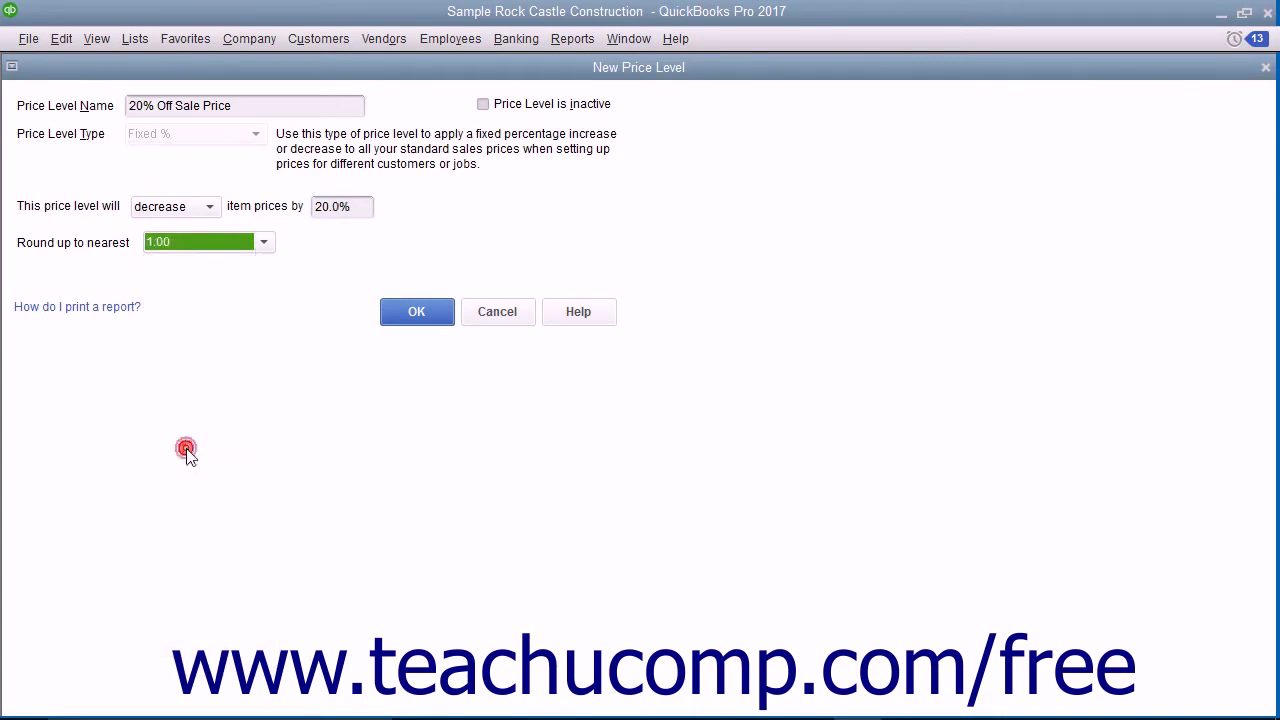
click(441, 312)
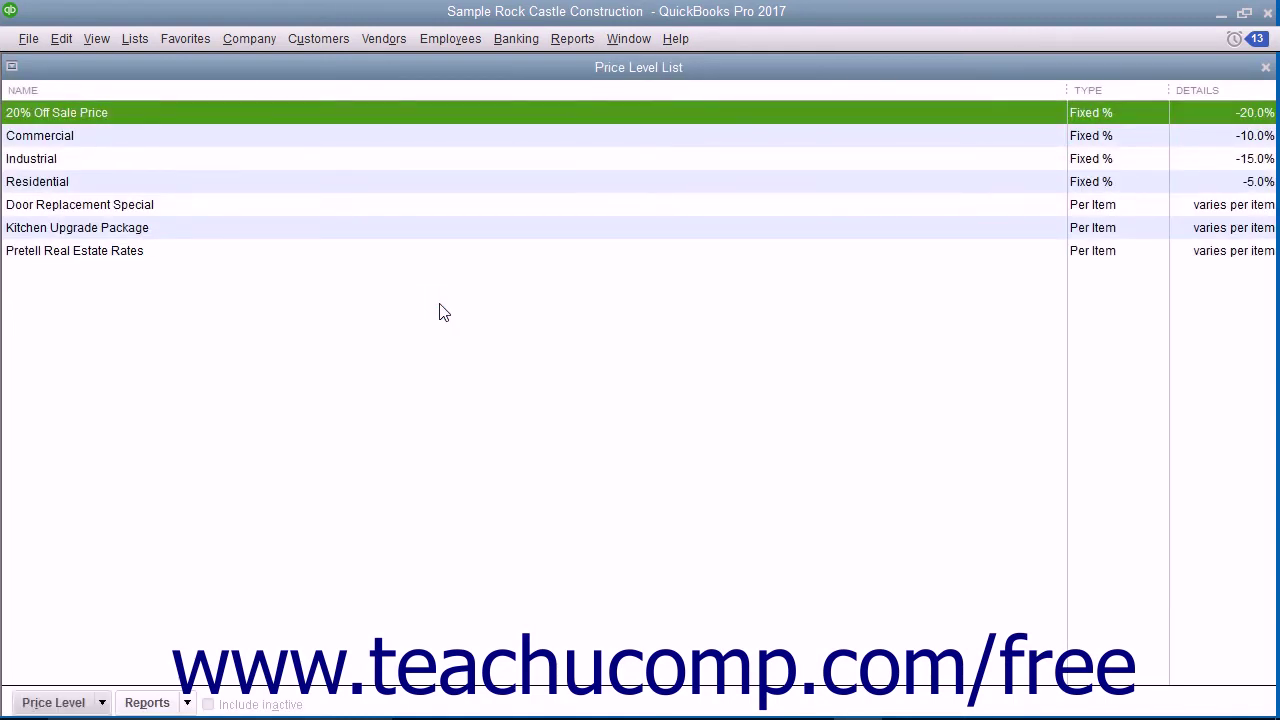
Step: Dismiss the Price Level menu and close the Price Level List window
click(103, 703)
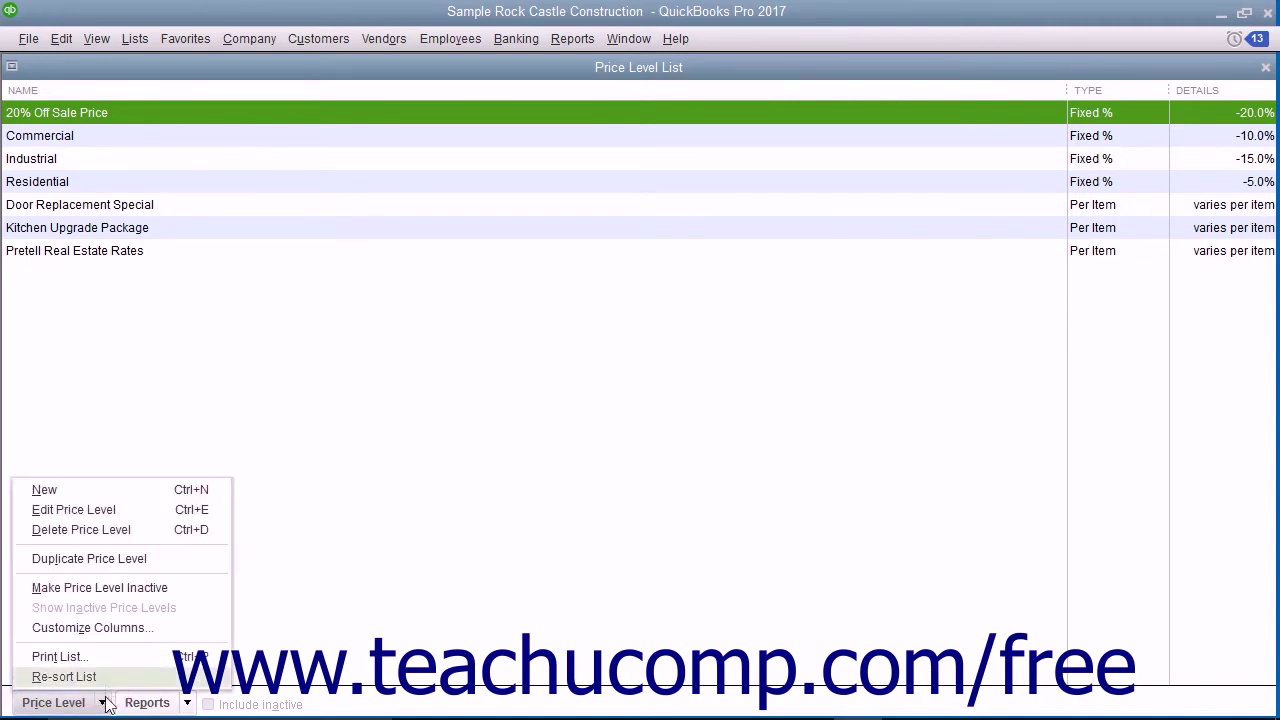
click(103, 529)
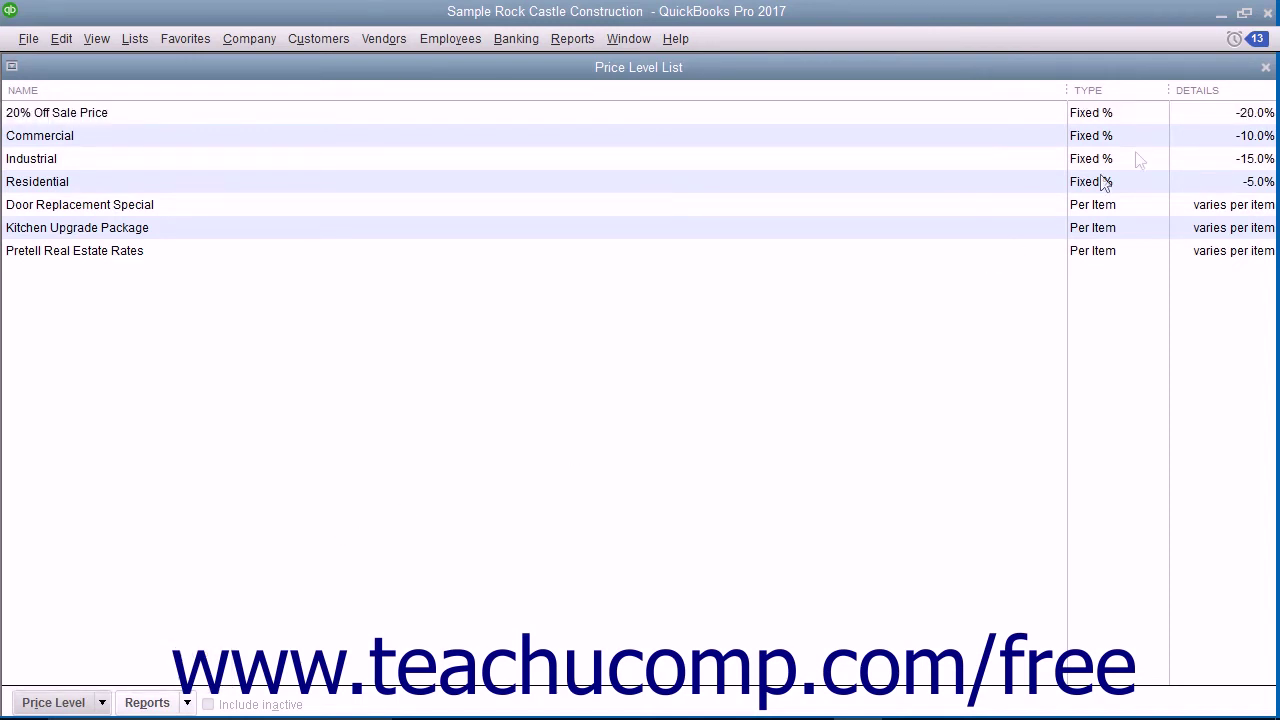
click(1266, 67)
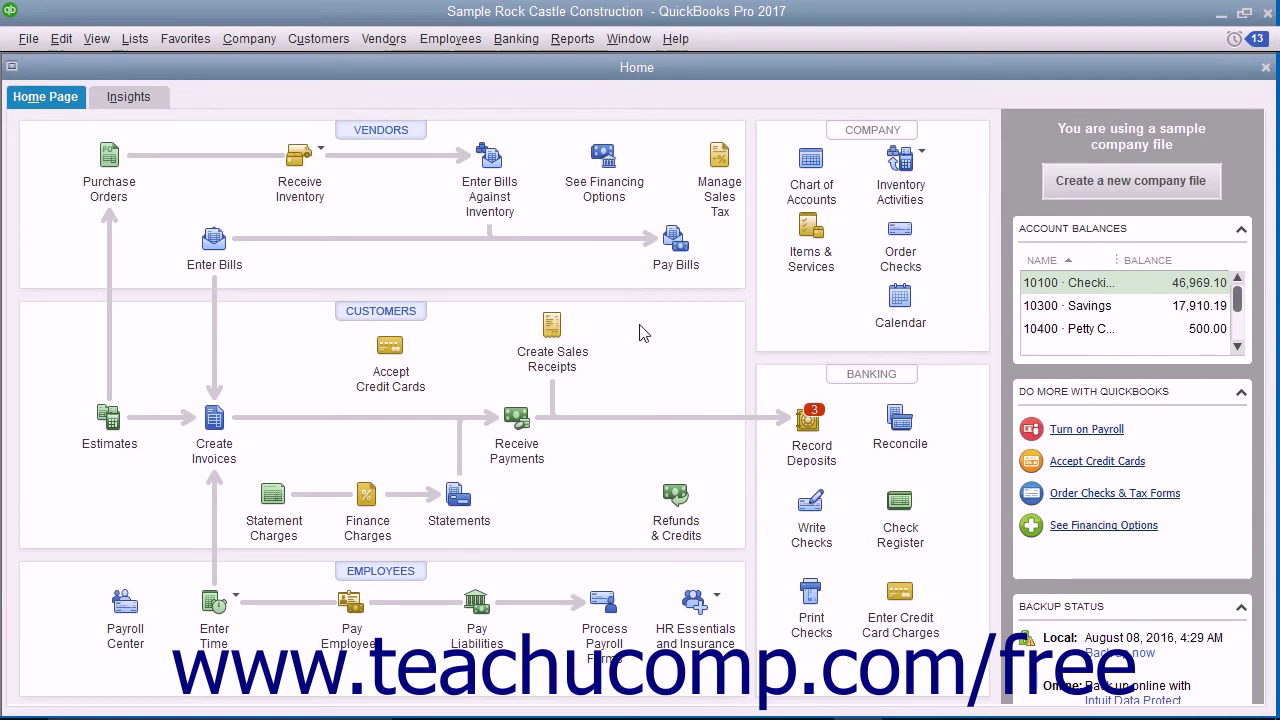
Step: In Customer Center, give Kristy Abercrombie the 20% Off Sale Price level under Payment Settings
click(391, 308)
double_click(102, 268)
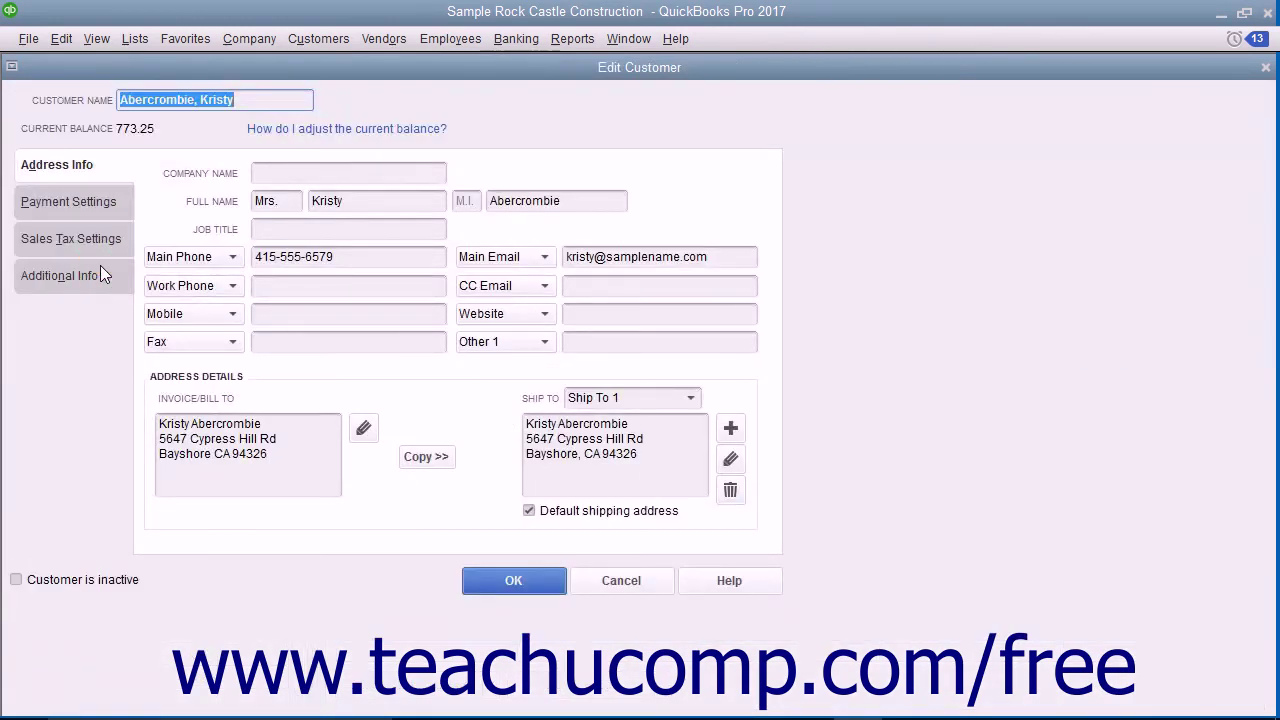
click(108, 212)
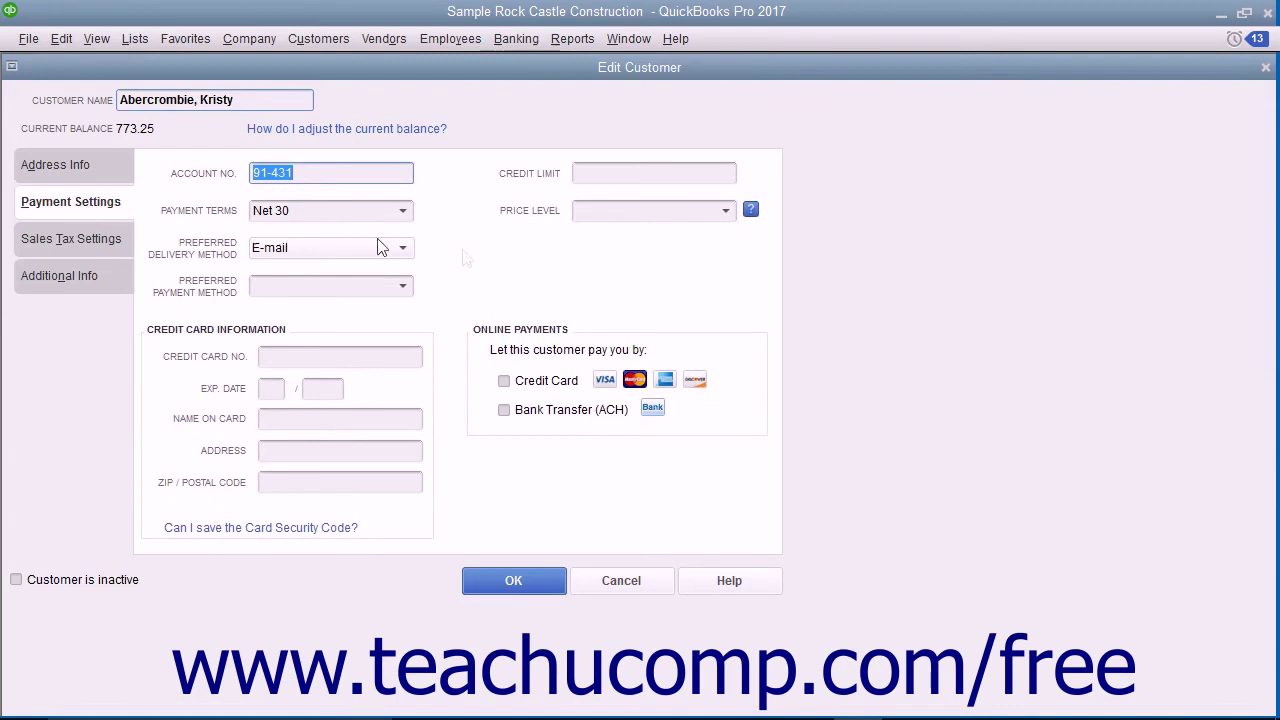
click(725, 212)
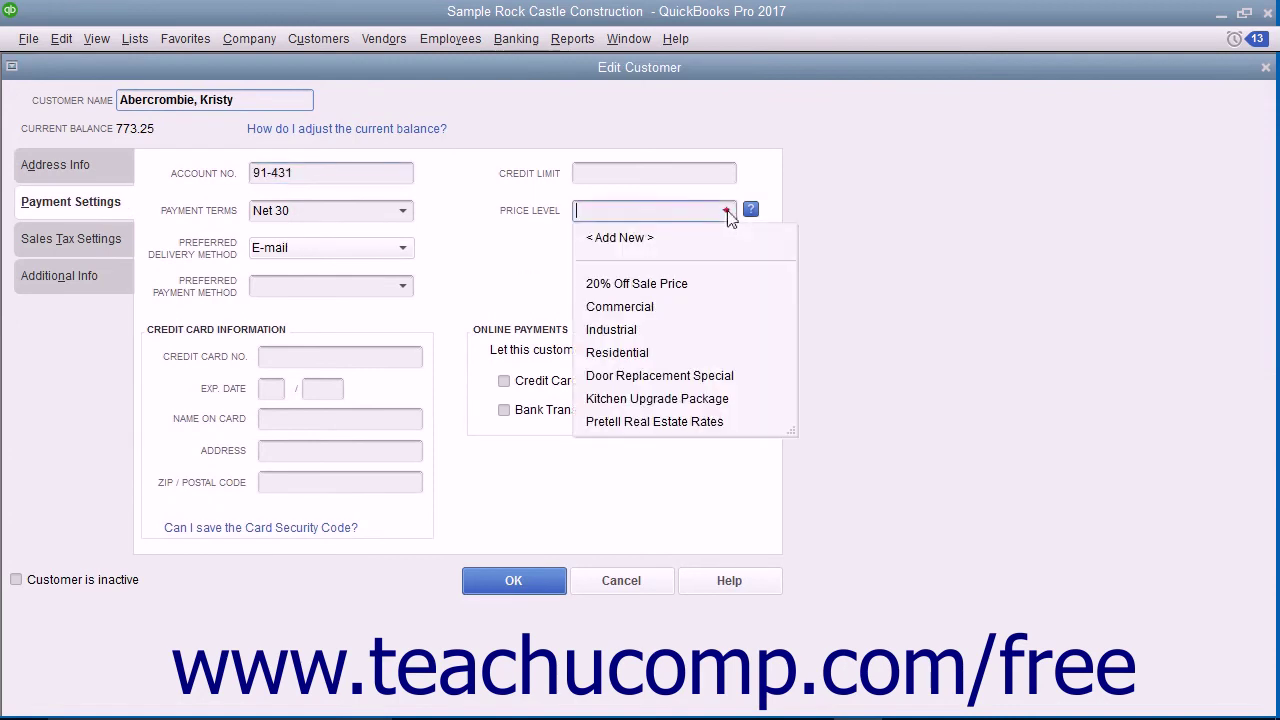
click(663, 283)
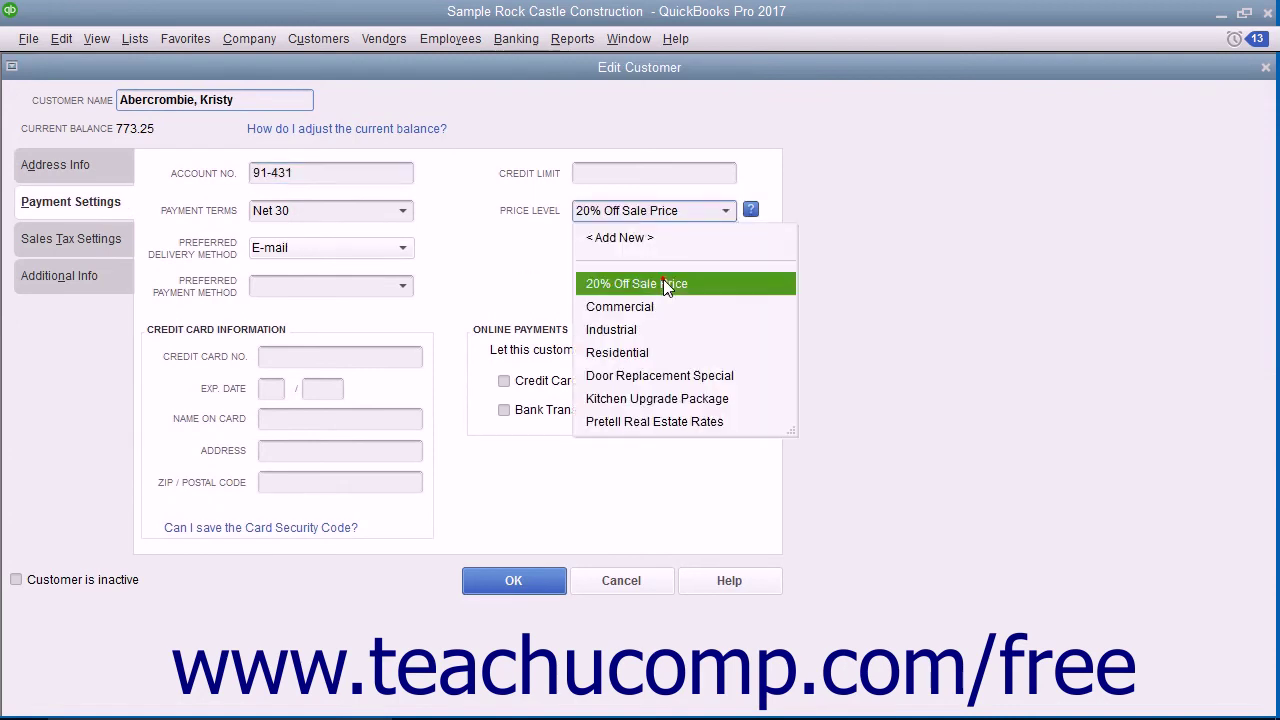
click(526, 581)
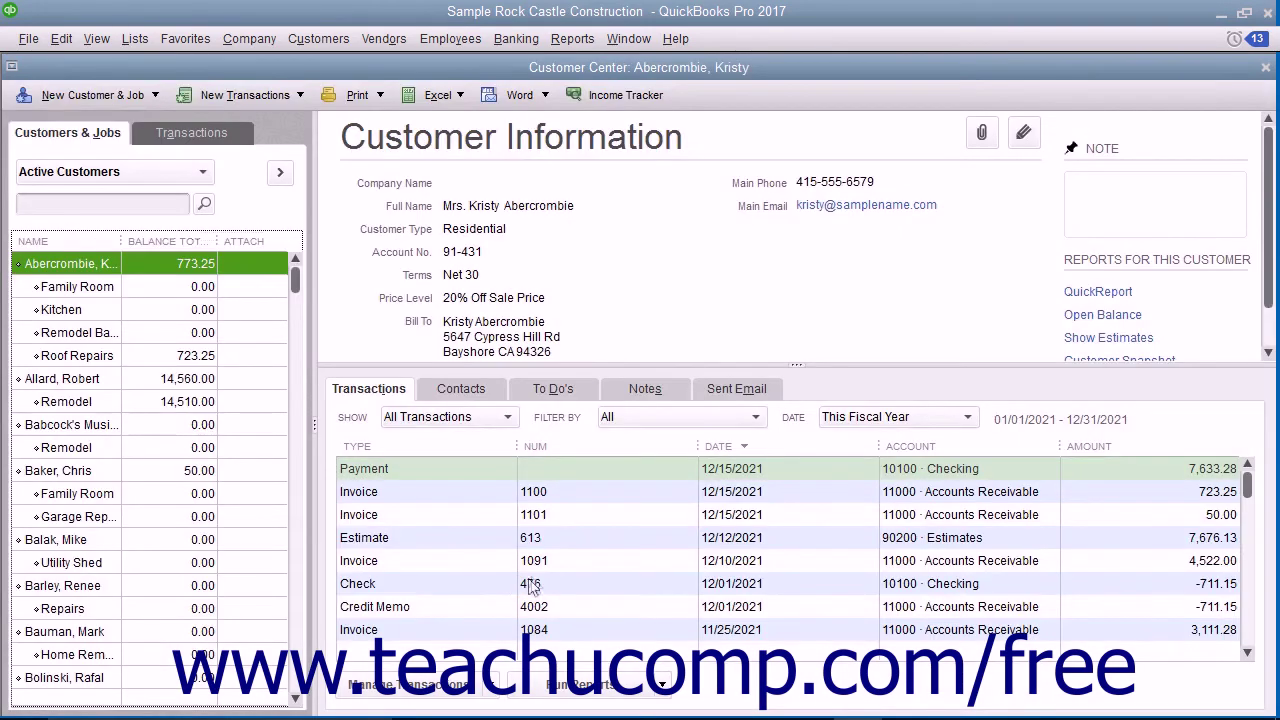
Step: Close Customer Center and start a new invoice billed to Kristy Abercrombie
click(1265, 67)
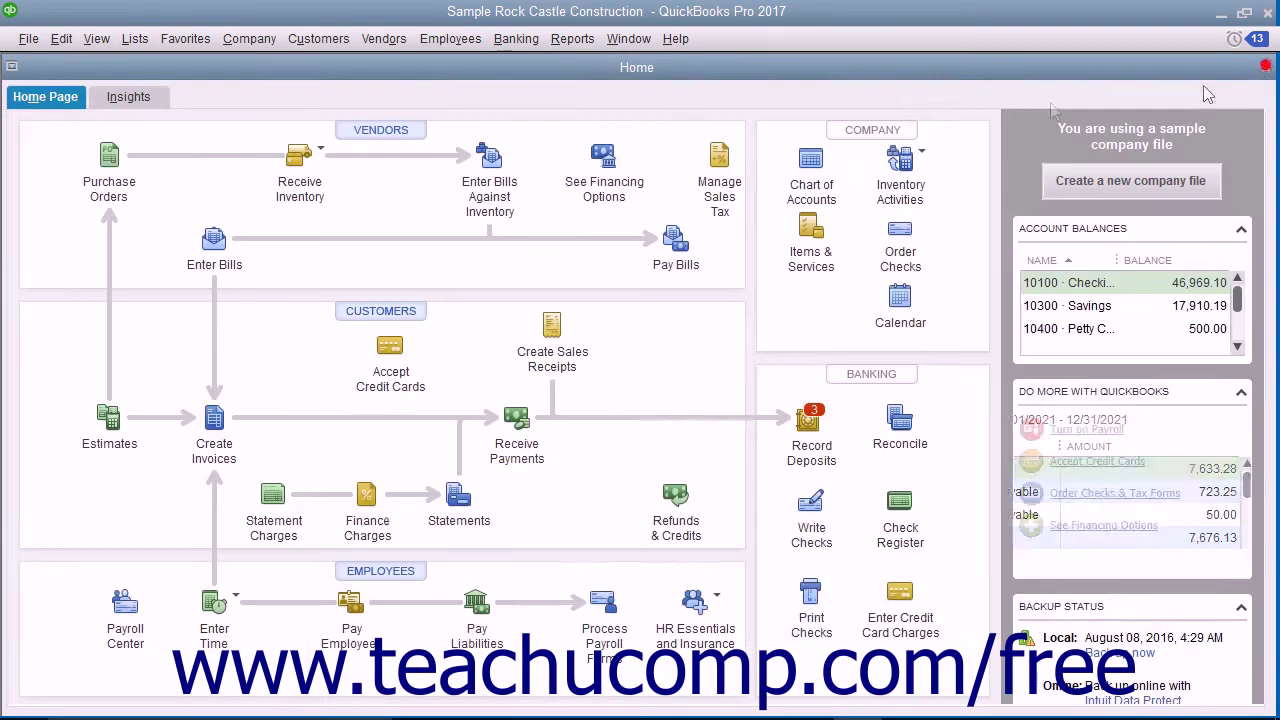
click(305, 40)
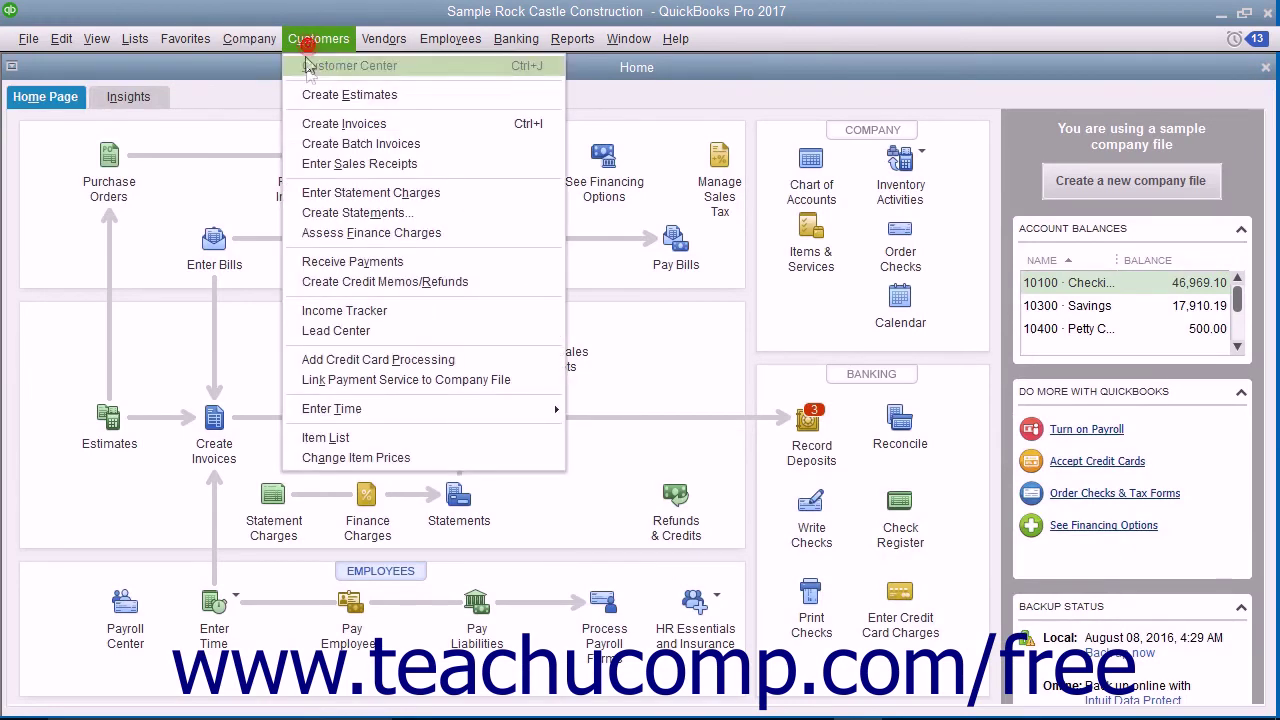
click(333, 194)
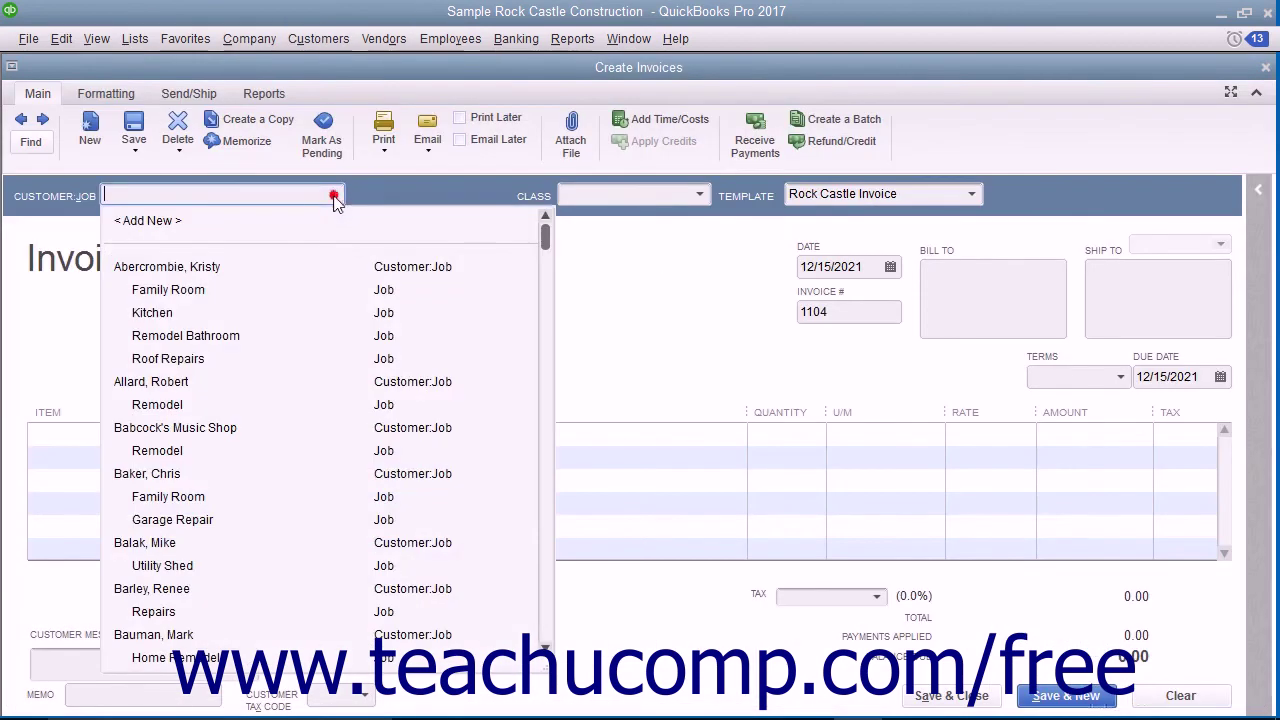
click(291, 264)
Step: Add a Roofing line item to the invoice, showing its 40.00 rate
click(99, 432)
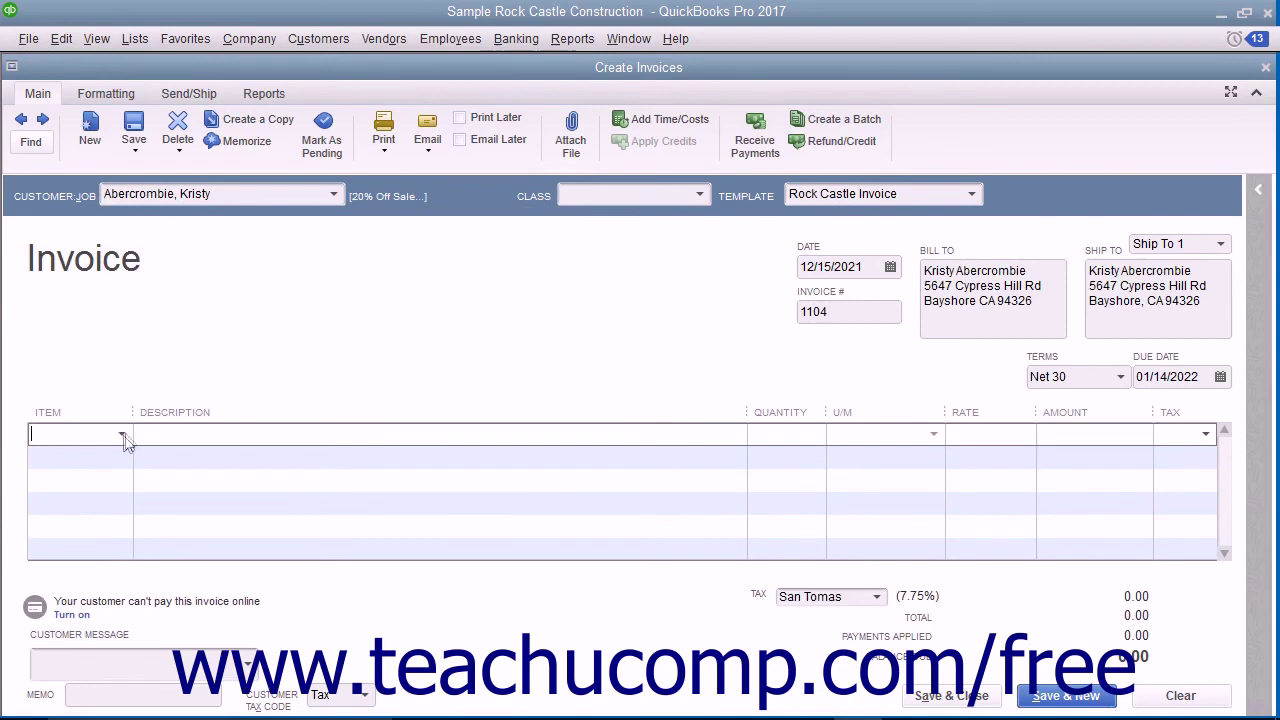
click(124, 436)
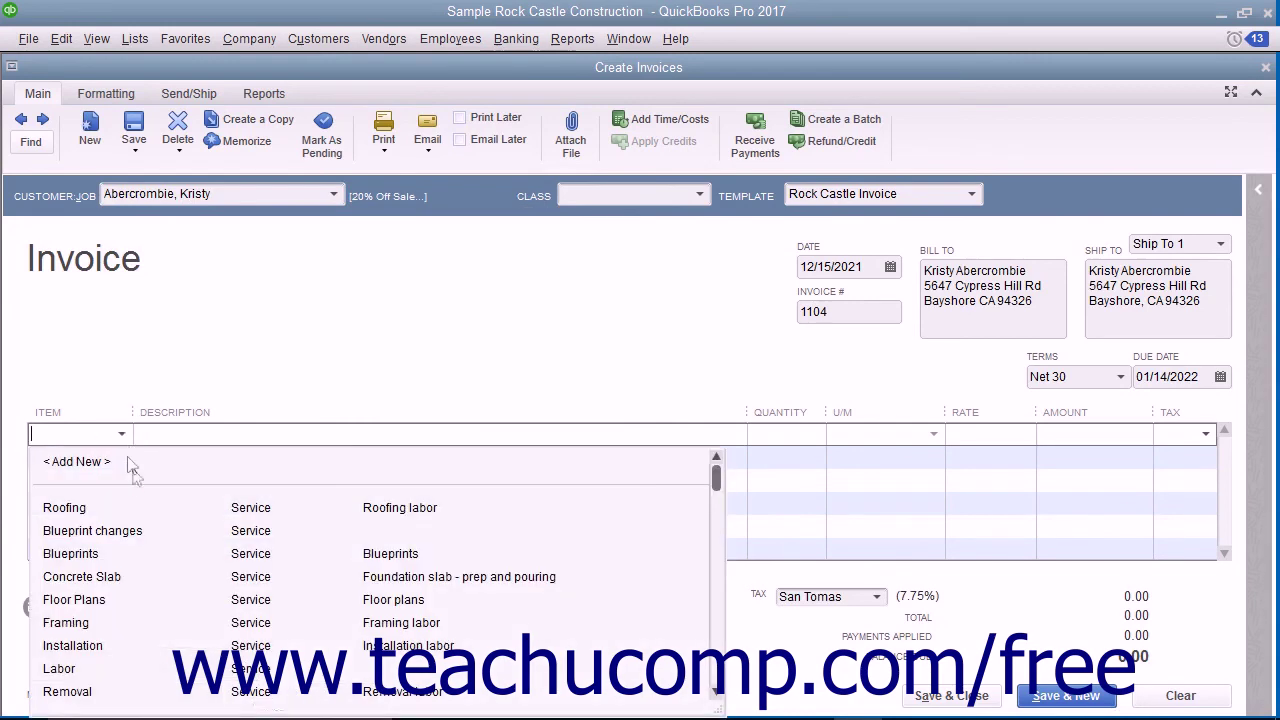
click(125, 507)
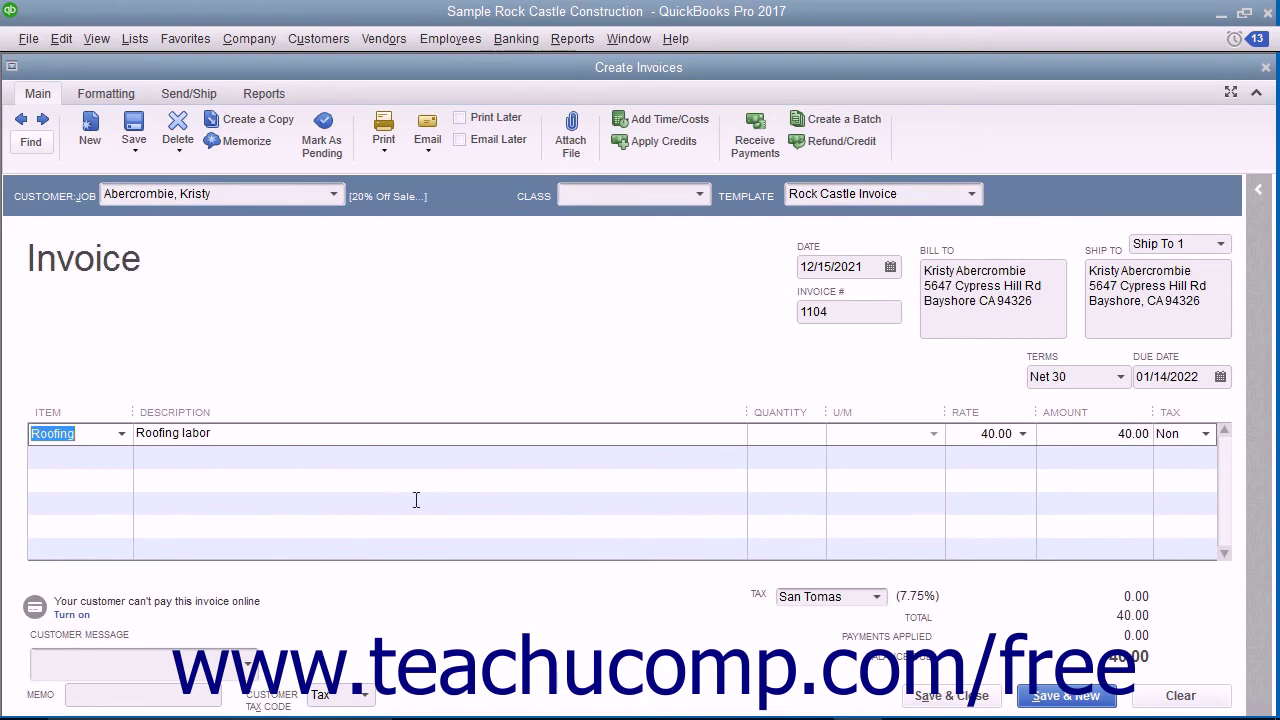
click(962, 440)
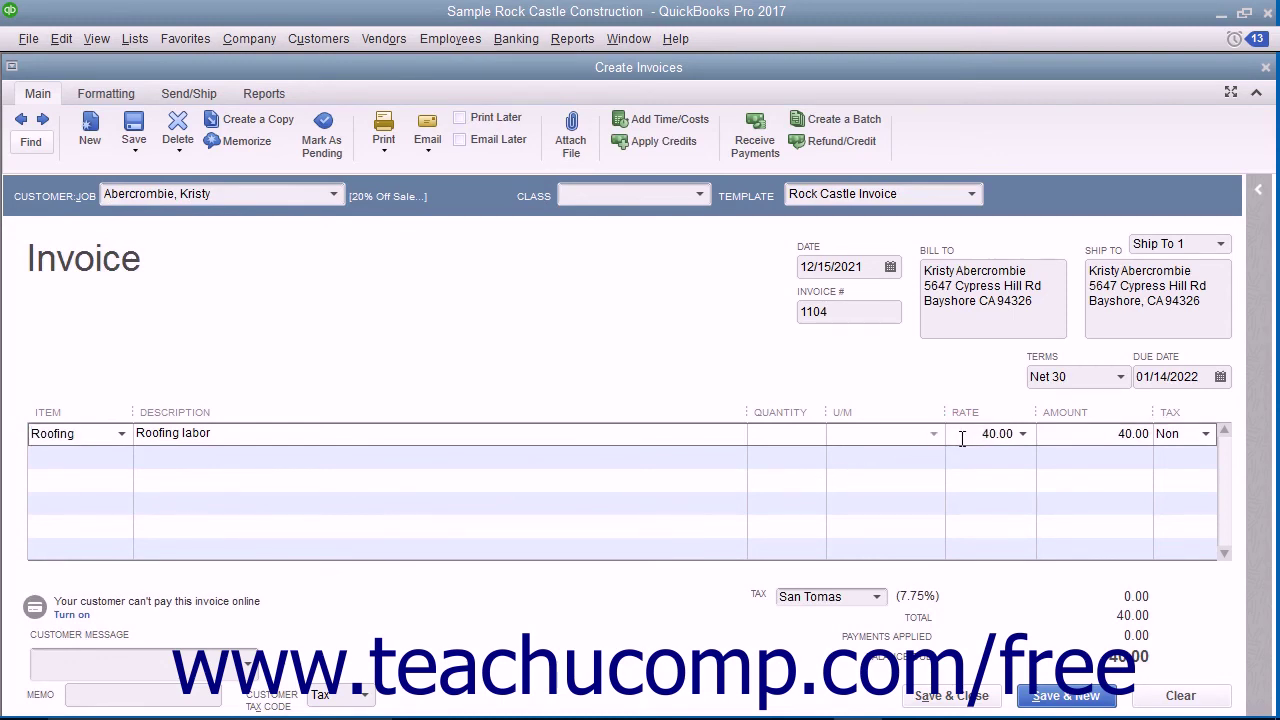
Step: Switch the Roofing line's rate to the 50.00 Base Rate
click(1027, 433)
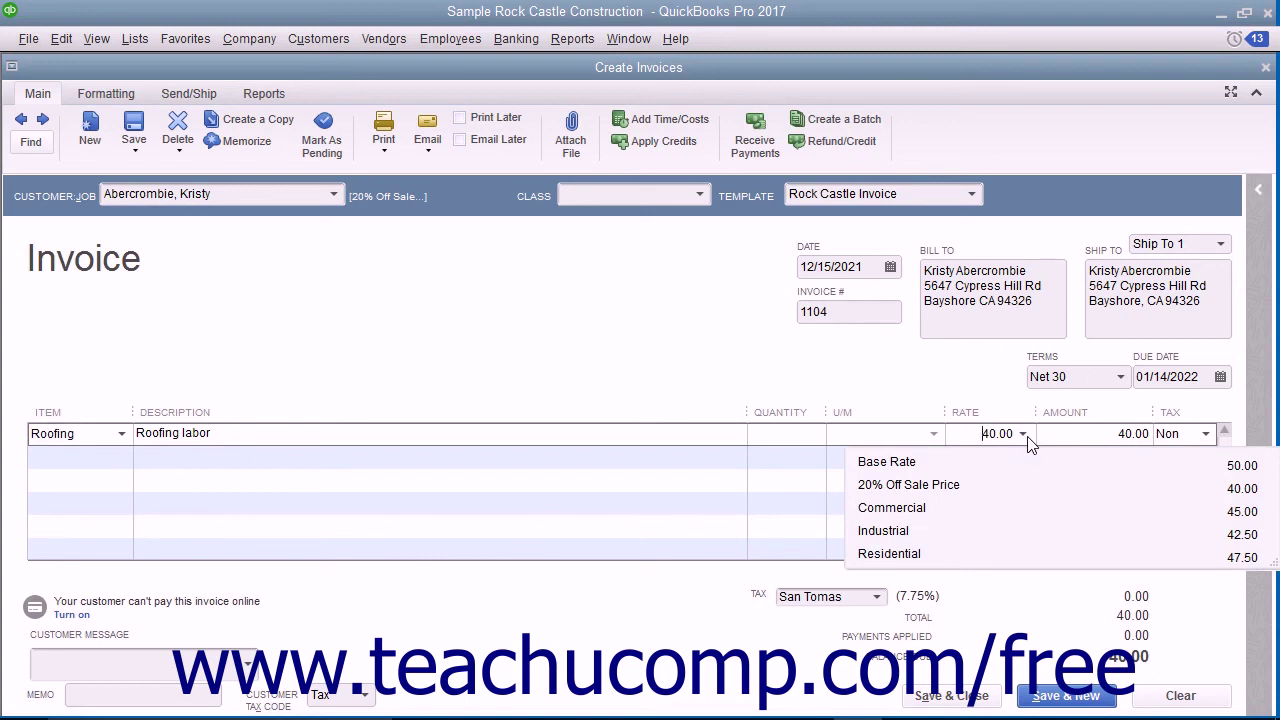
click(959, 460)
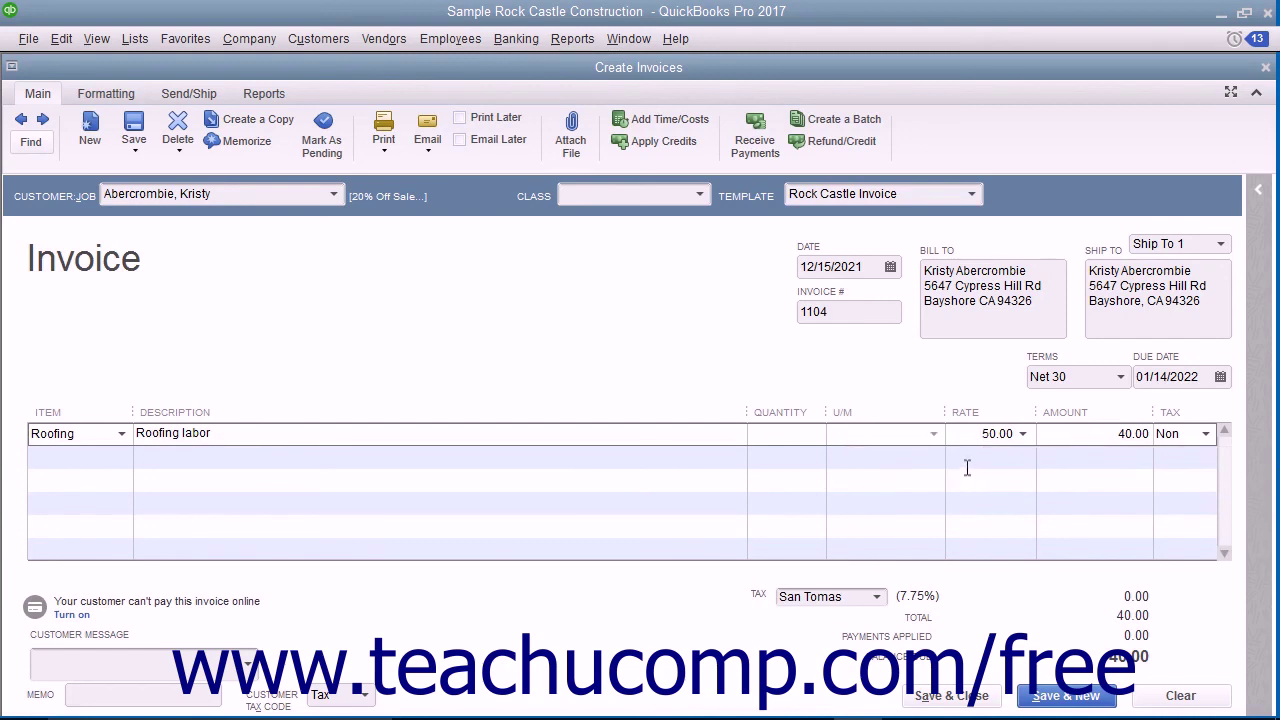